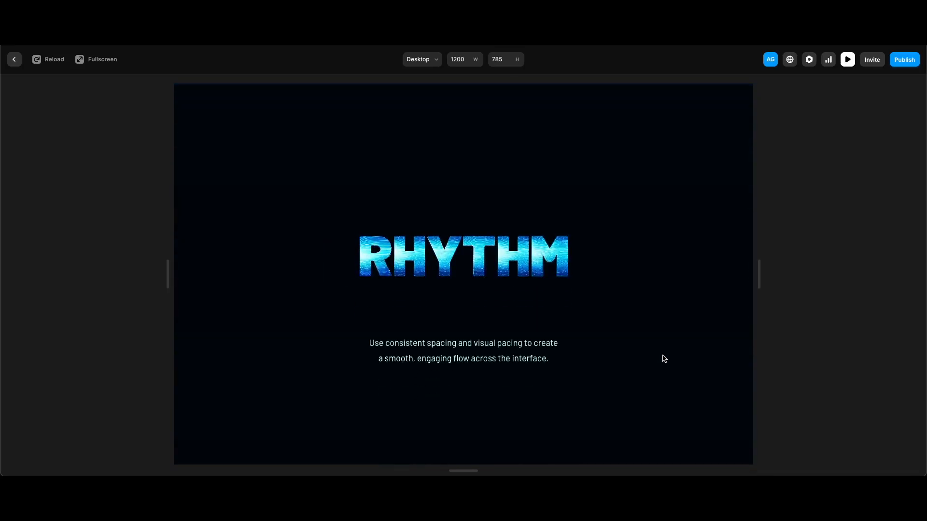
Step: Preview the page's text effects from the Rhythm section down to the footer and use its link back up
scroll(664, 358, down, 5)
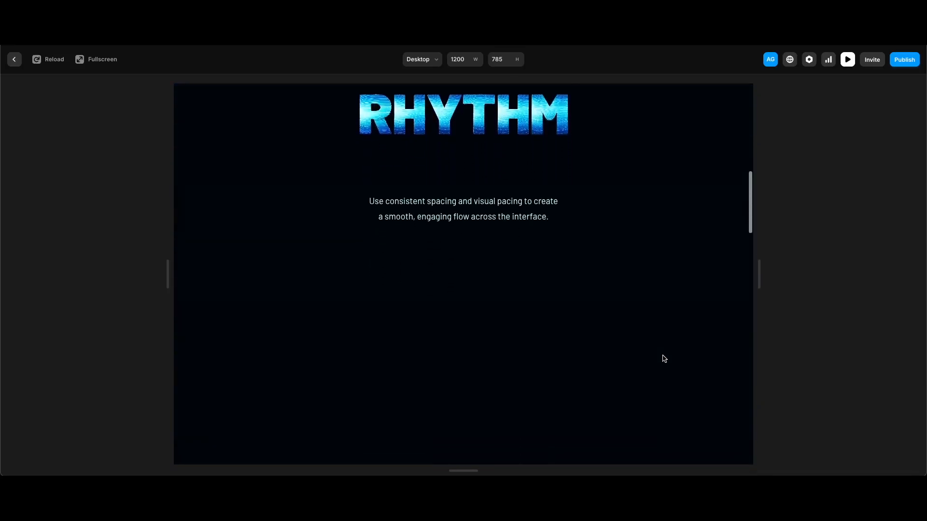
scroll(664, 358, down, 1)
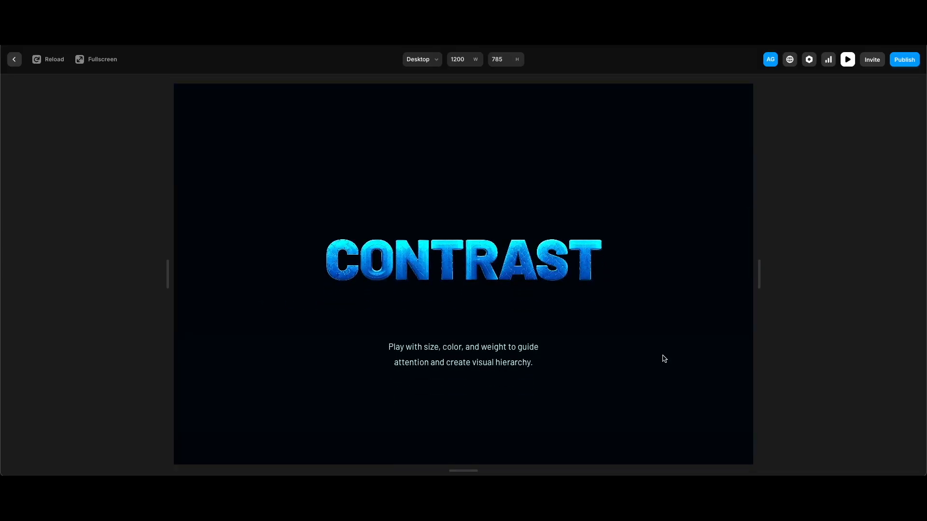
scroll(664, 358, down, 6)
scroll(664, 359, down, 1)
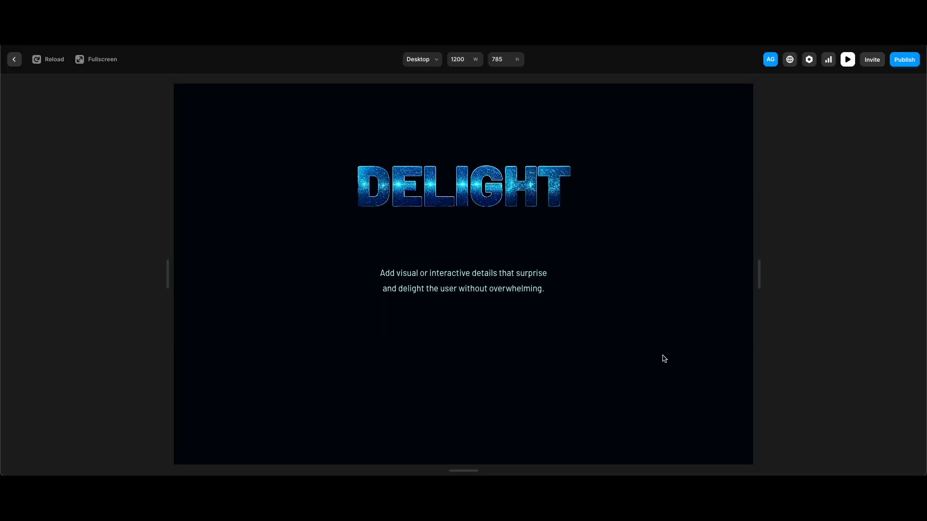
scroll(664, 358, down, 6)
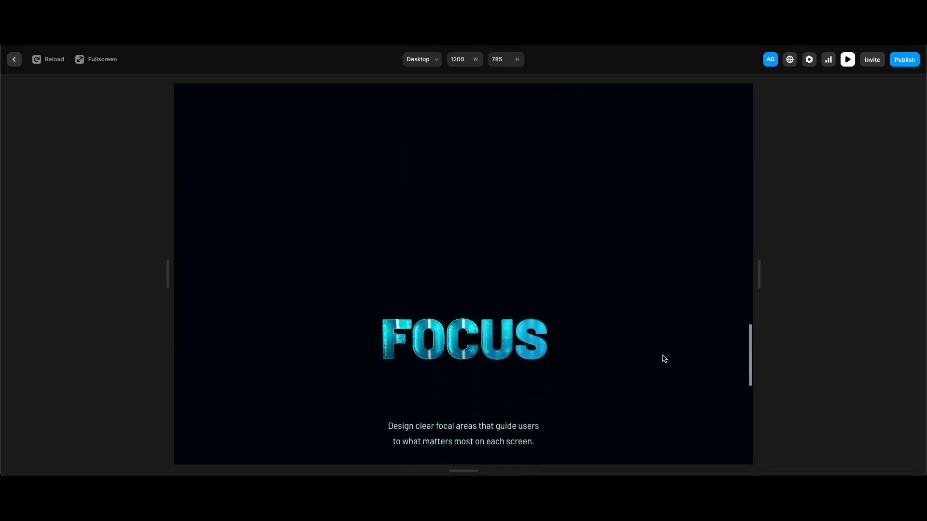
scroll(664, 358, down, 1)
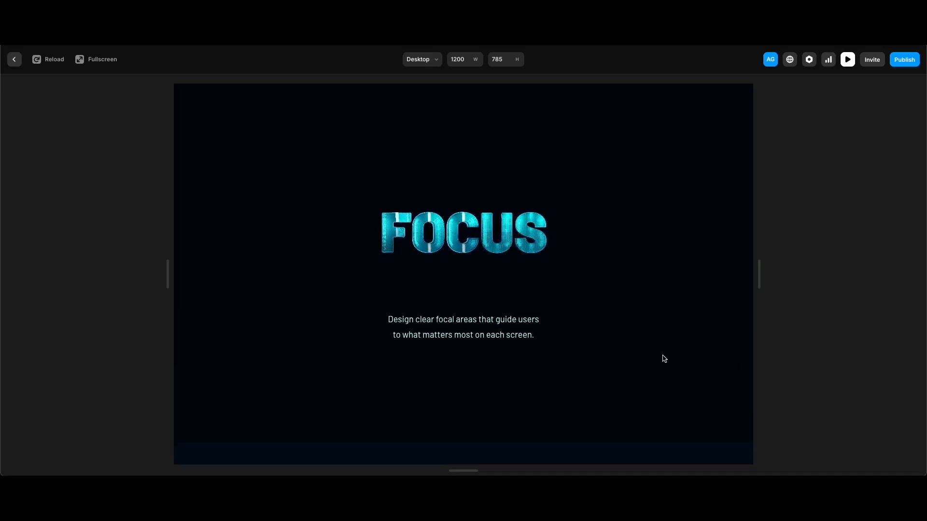
scroll(664, 358, down, 6)
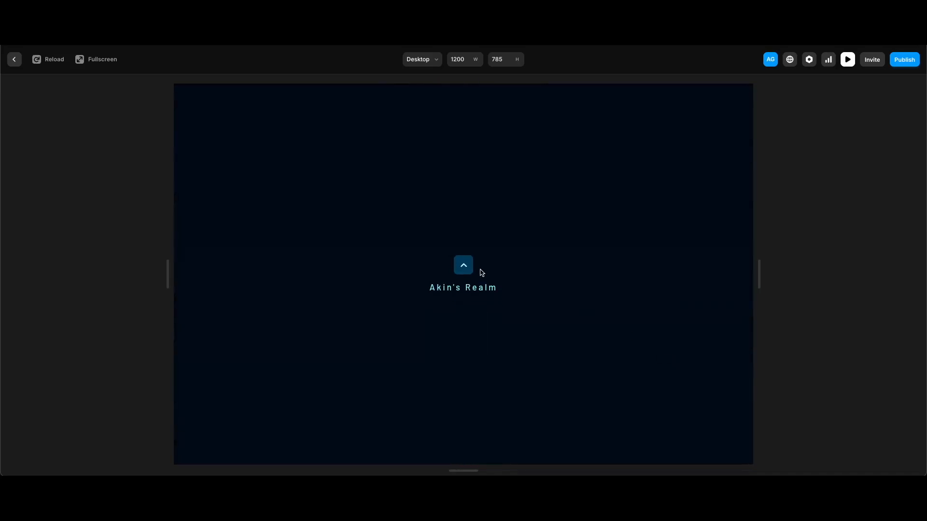
click(468, 271)
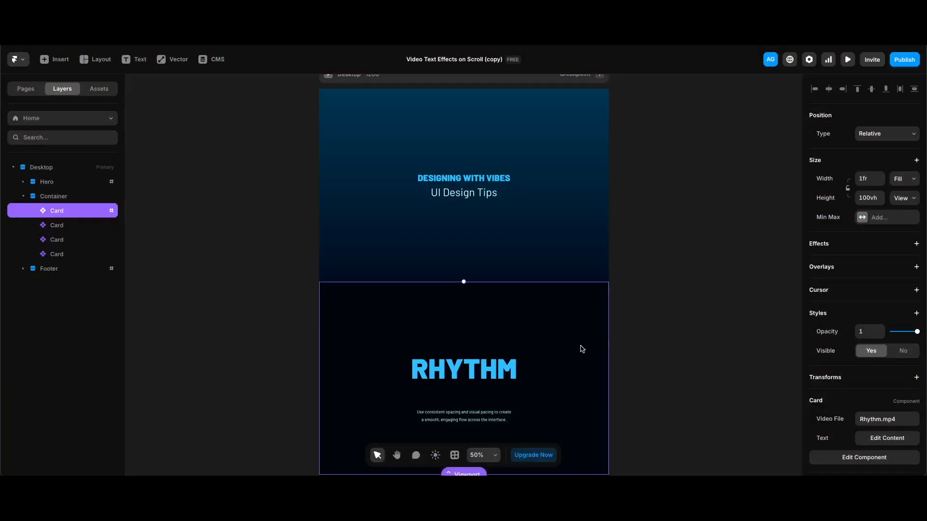
Step: Open the first Card component and its nested Video Wrapper to examine the Paused variant and its Video layer
double_click(574, 346)
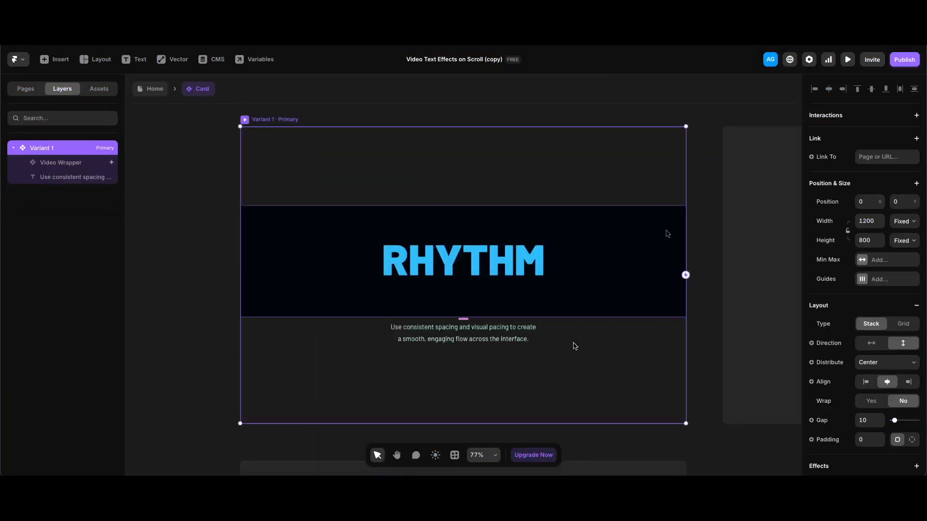
click(86, 166)
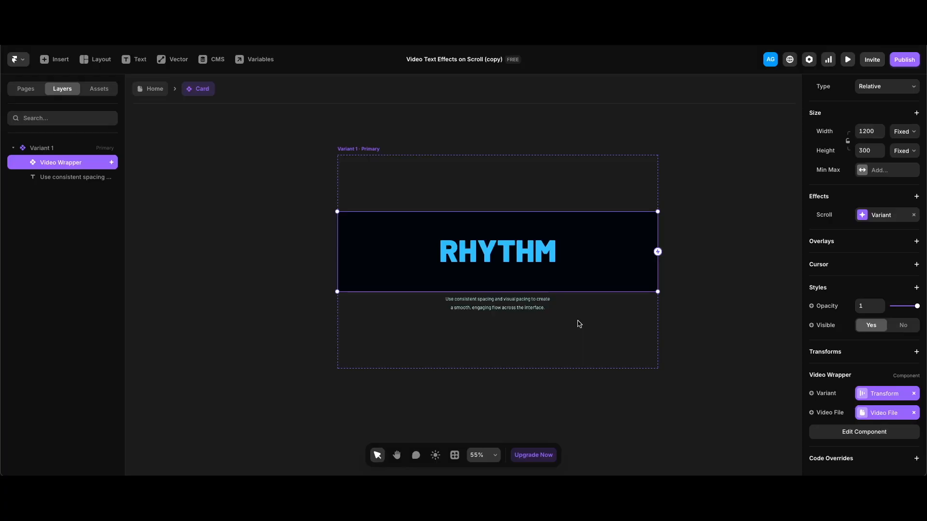
double_click(423, 267)
click(49, 149)
click(50, 163)
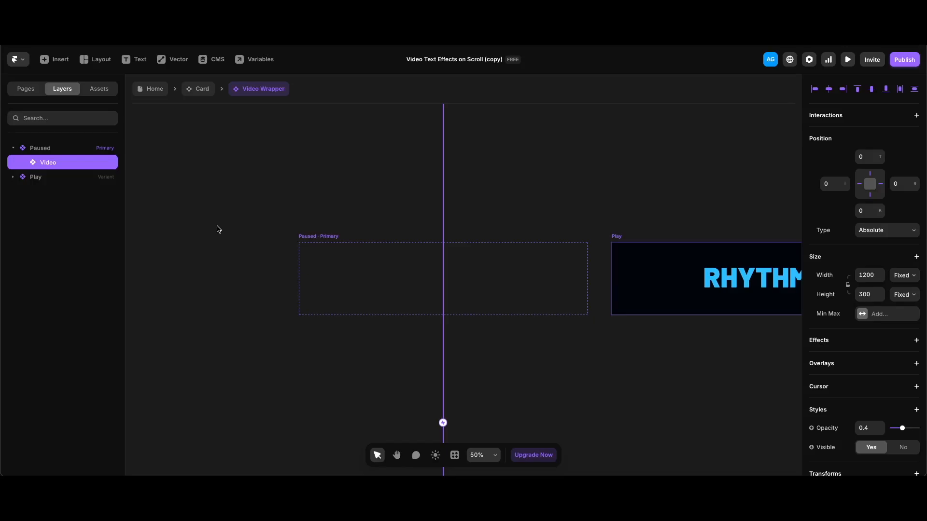
click(217, 227)
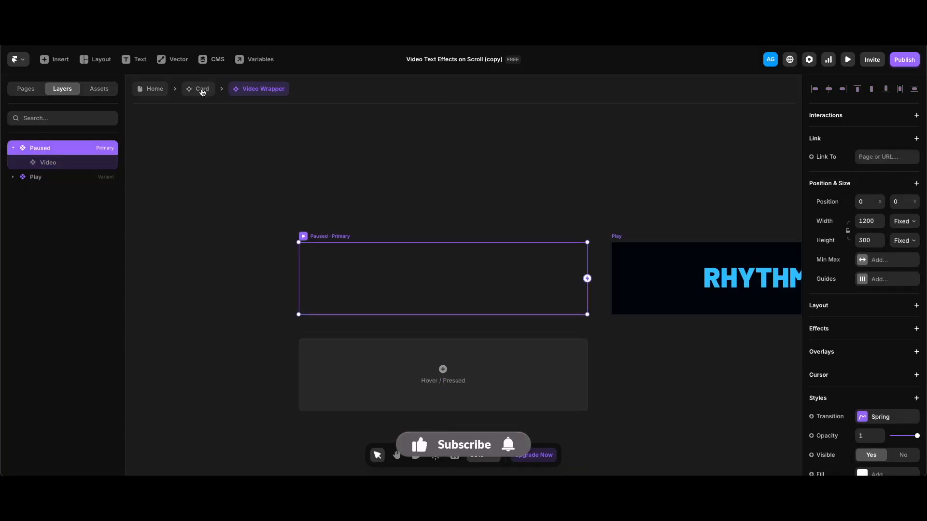
Step: Return to the Card component and examine the scroll variant effect settings of the Video Wrapper
click(202, 91)
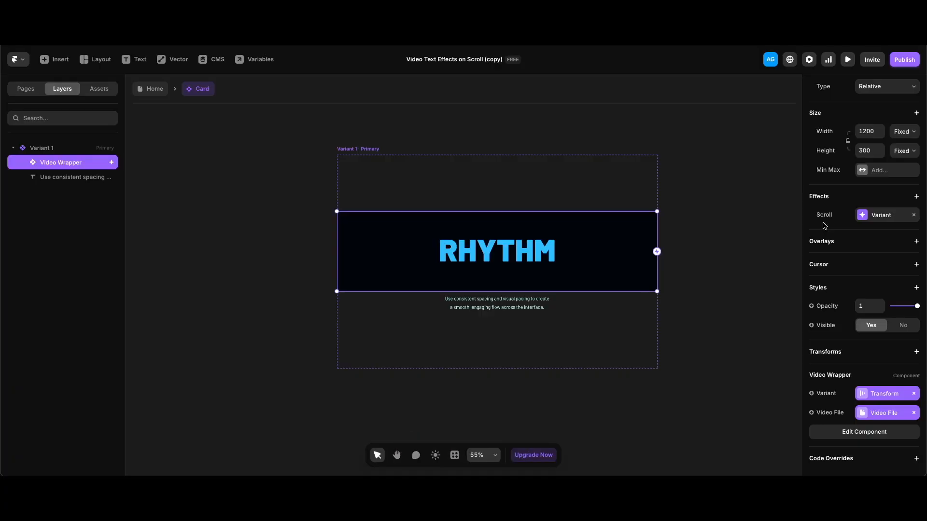
click(881, 218)
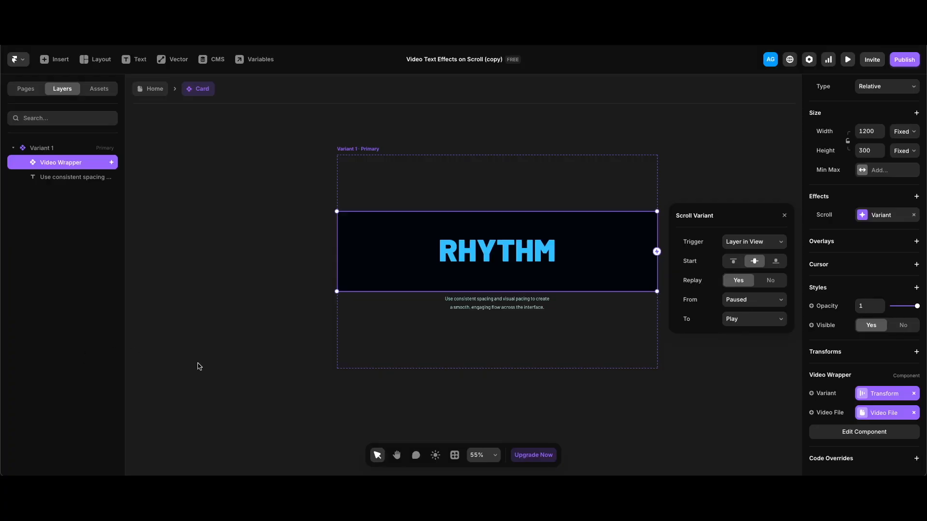
click(569, 274)
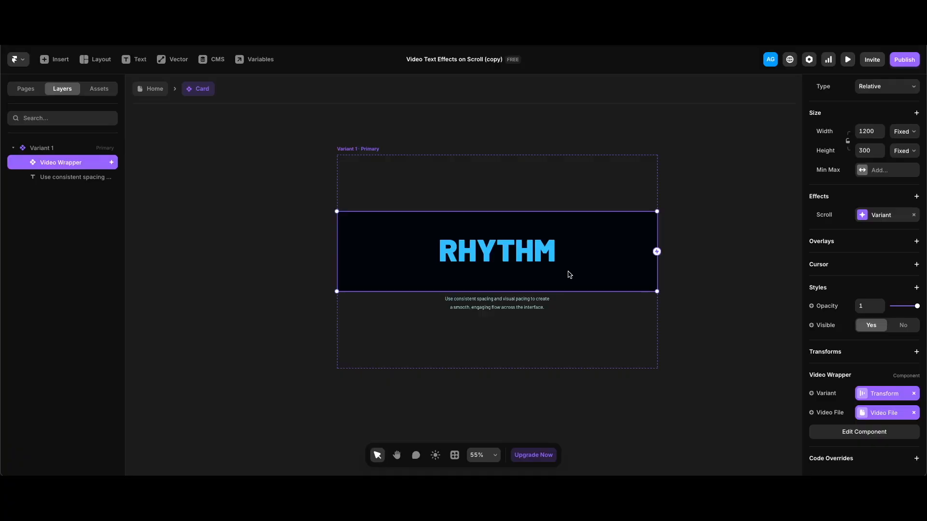
Step: Reopen the Video Wrapper component and inspect its Paused and Play variants side by side
double_click(568, 275)
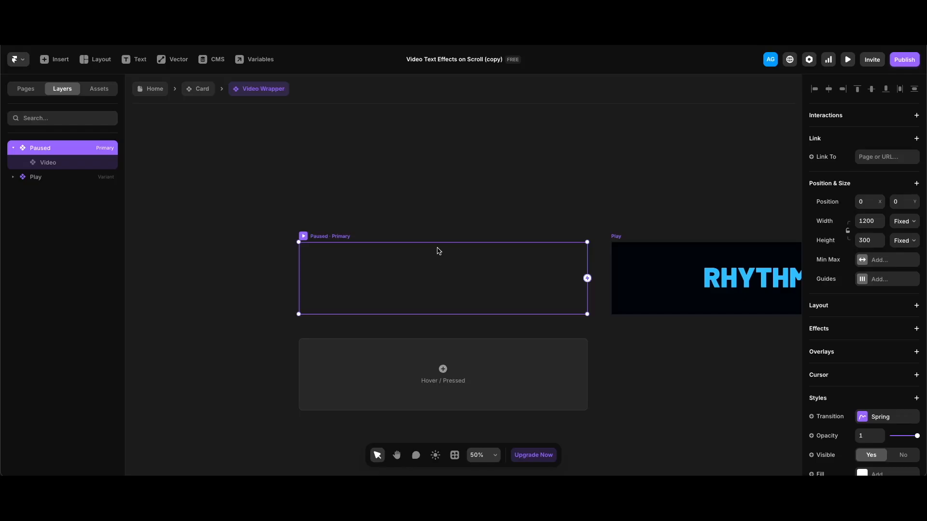
scroll(440, 239, down, 3)
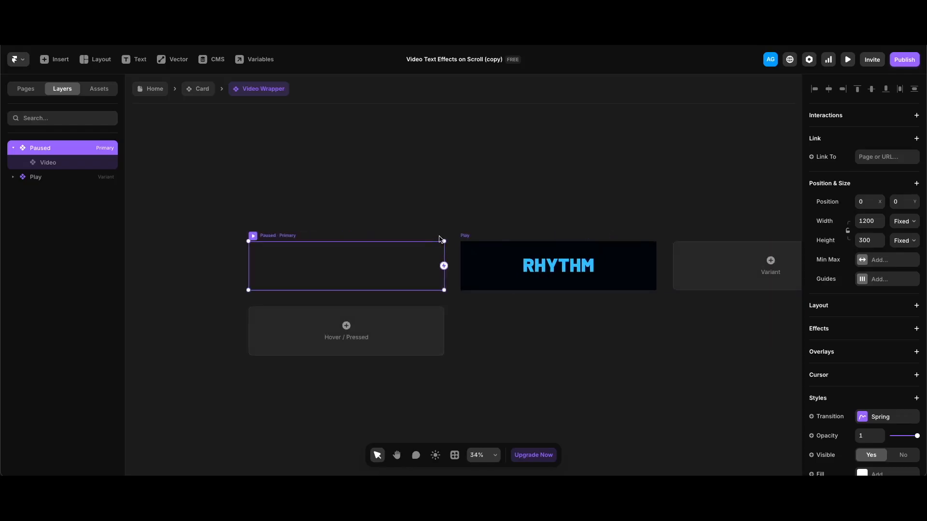
click(465, 242)
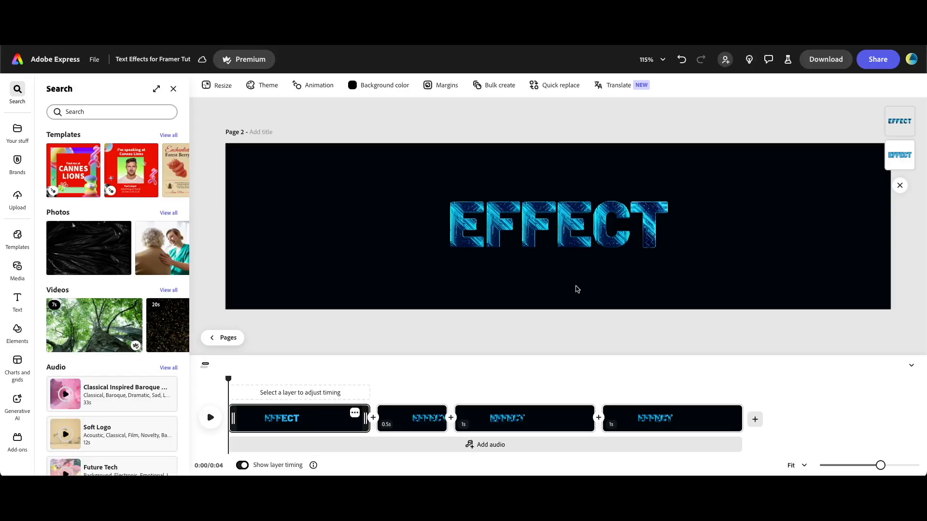
Step: In Adobe Express, change the textured EFFECT text in the first scene to RHYTHM
double_click(560, 225)
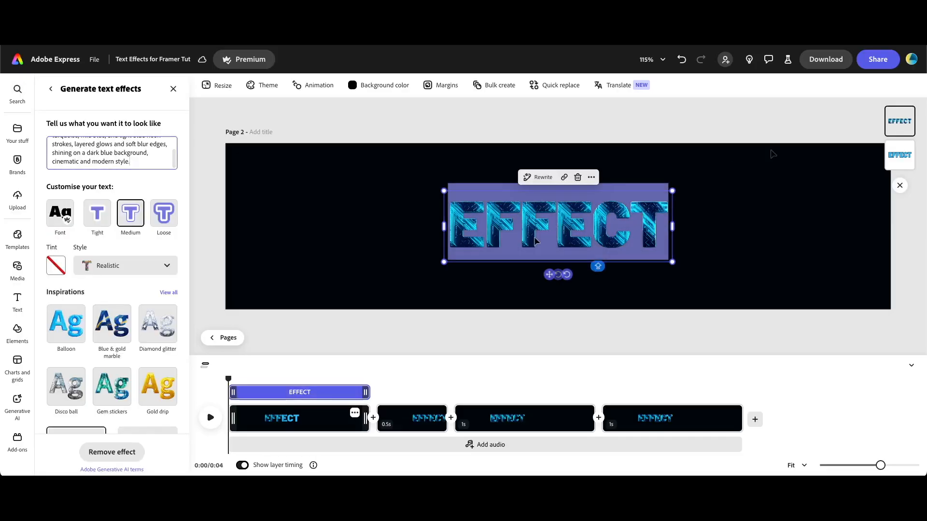
text(RHYTHM)
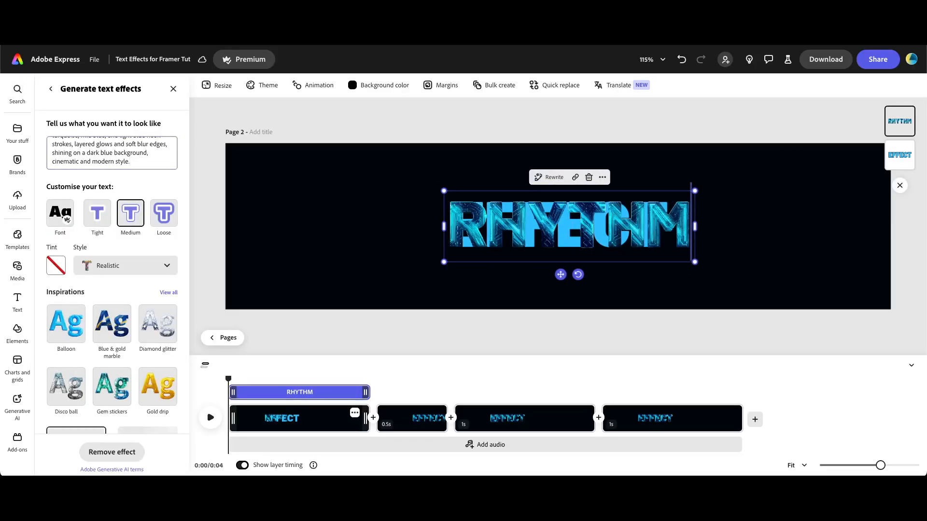
Step: Generate a text effect from "Wave pattern text effect, flowing lines in mid-blue, light blue, and bright turquoise, smooth and dynamic."
text(Wave pattern text effect, flowing lines in mid-blue, light blue, and bright turquoise, smooth and dynamic.)
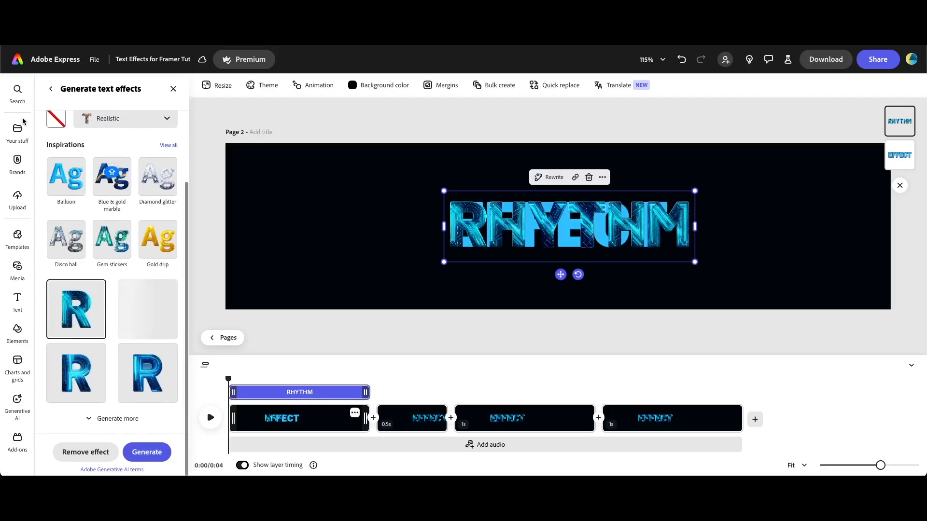
mouse_move(29, 126)
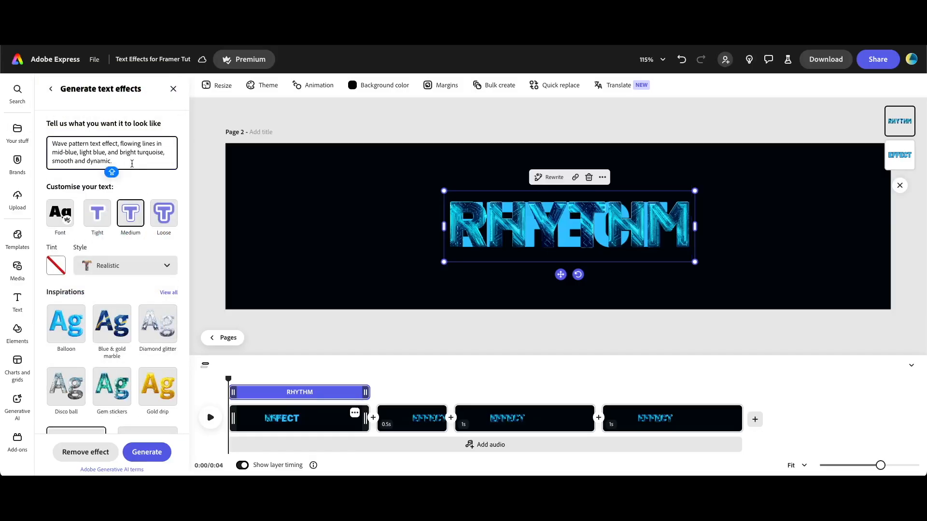
key(Return)
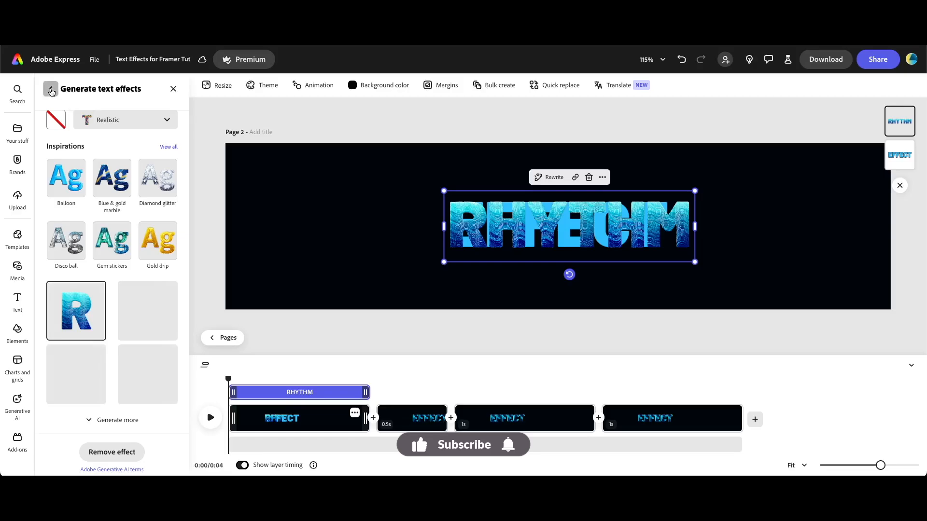
Step: Align the textured RHYTHM text to the horizontal center of the page
click(52, 90)
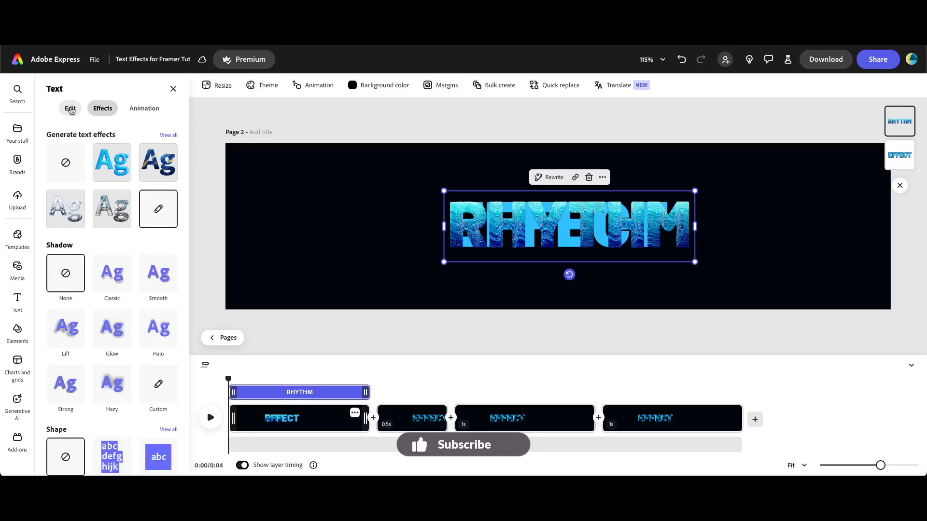
click(70, 108)
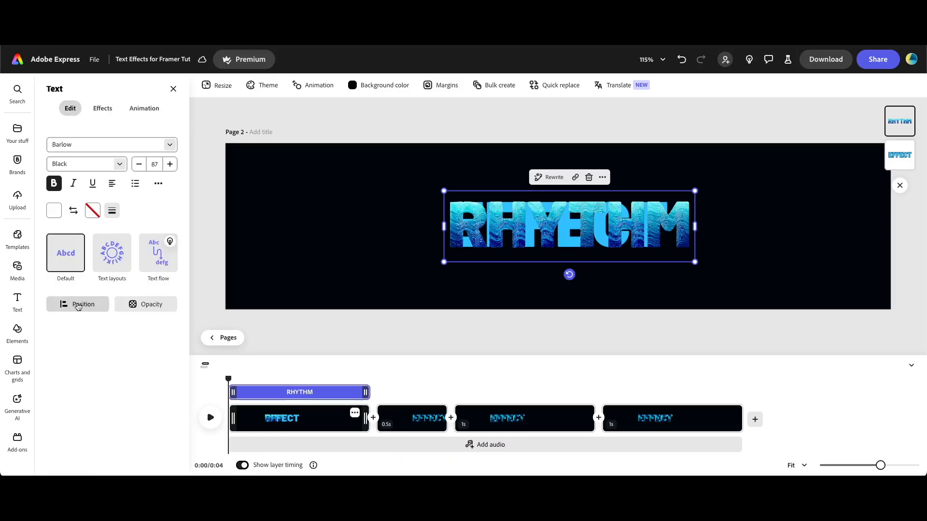
click(78, 304)
click(128, 370)
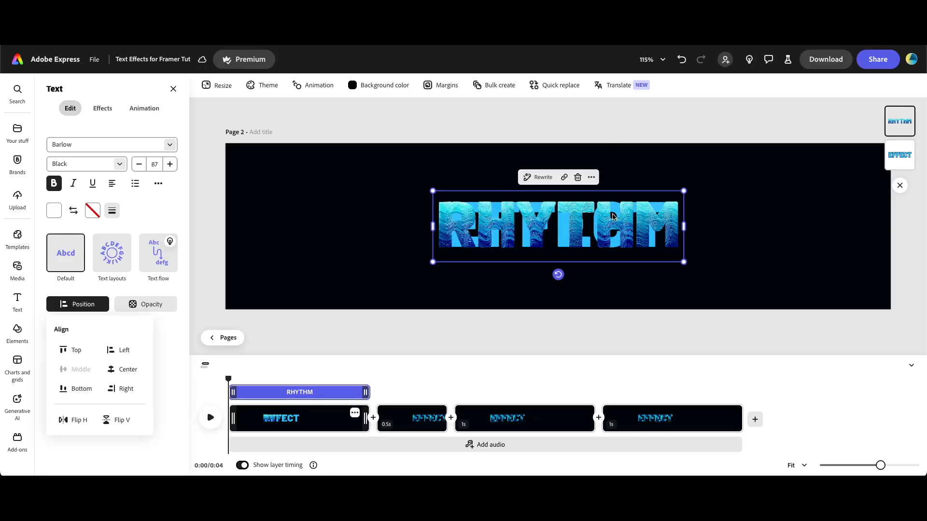
key(super+c)
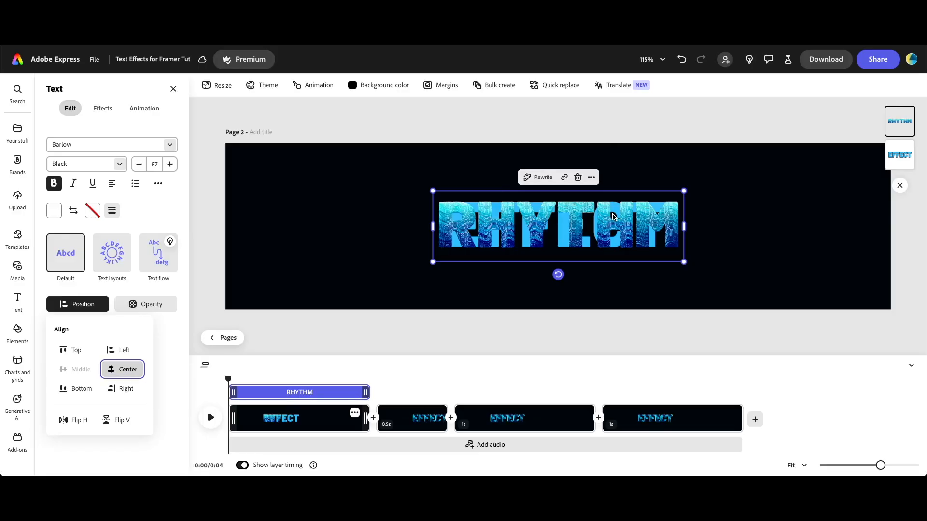
Step: Nudge the textured RHYTHM text upward in three large increments to uncover the plain text beneath
key(Escape)
key(shift+Up)
key(shift+Up)
key(shift+Up)
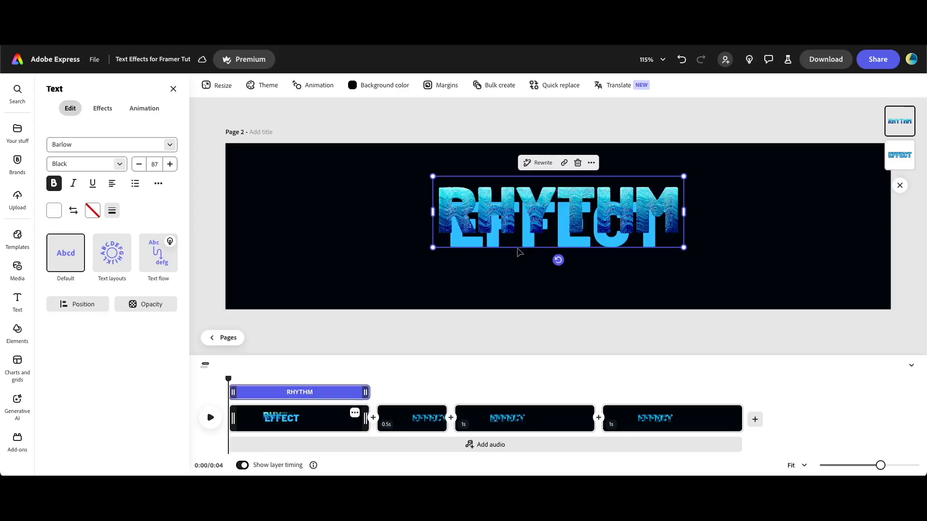
Step: Change the plain blue EFFECT text in the first scene to RHYTHM and center it horizontally on the page
double_click(517, 252)
text(rhythm)
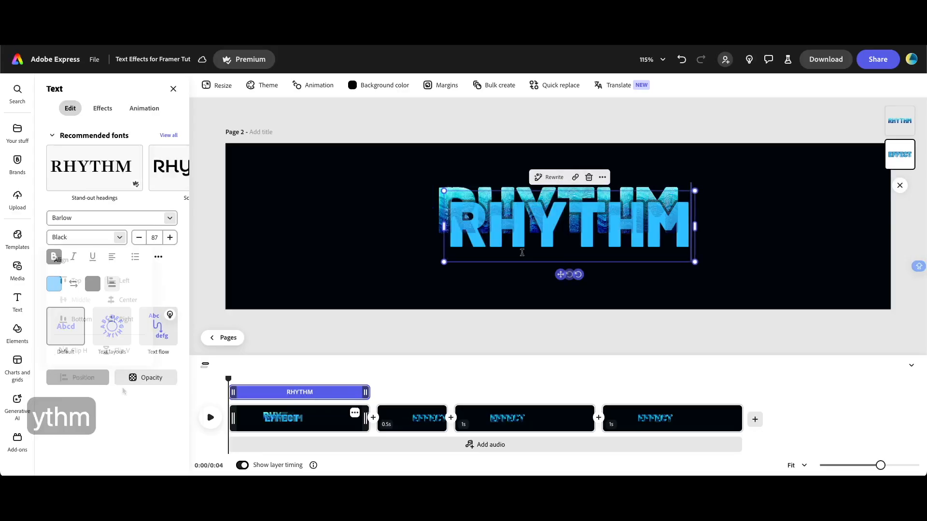
click(137, 300)
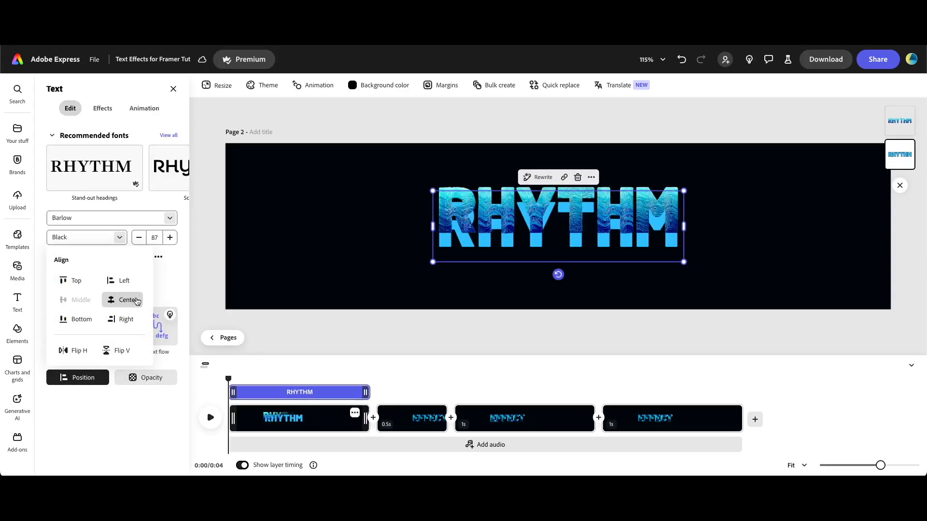
Step: Nudge the textured RHYTHM text down in three large increments so it sits exactly over the plain RHYTHM text
click(659, 214)
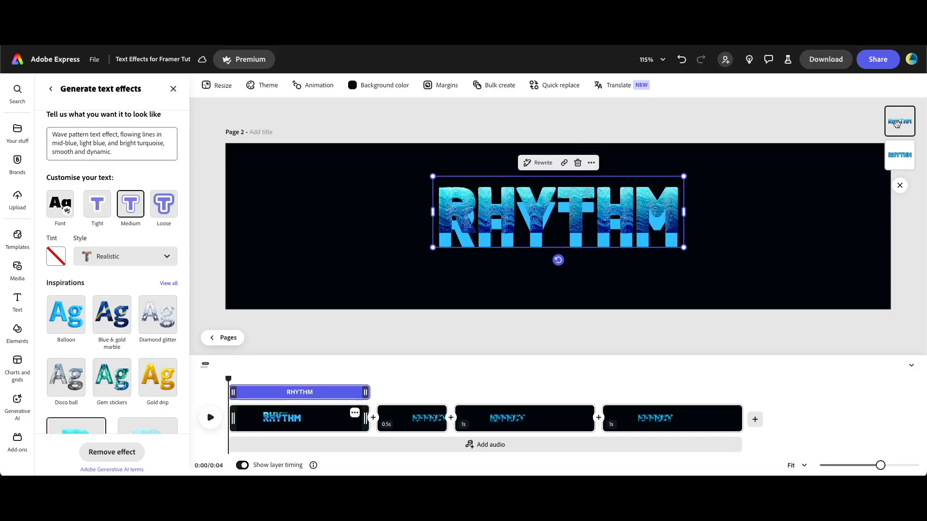
key(shift+Down)
key(shift+Down)
key(shift+Down)
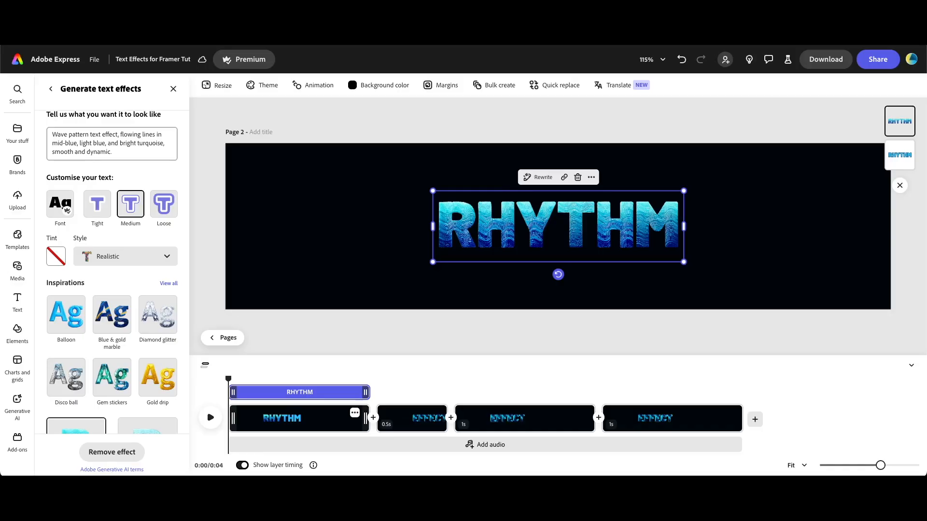
Step: Delete the textured EFFECT text from the second scene, keeping only the plain blue text
right_click(575, 227)
click(507, 102)
click(408, 387)
click(536, 233)
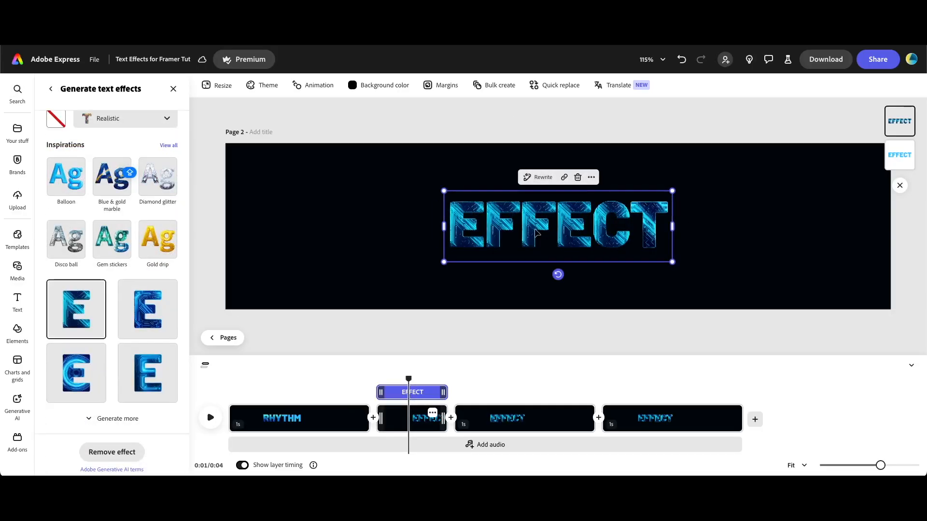
key(Delete)
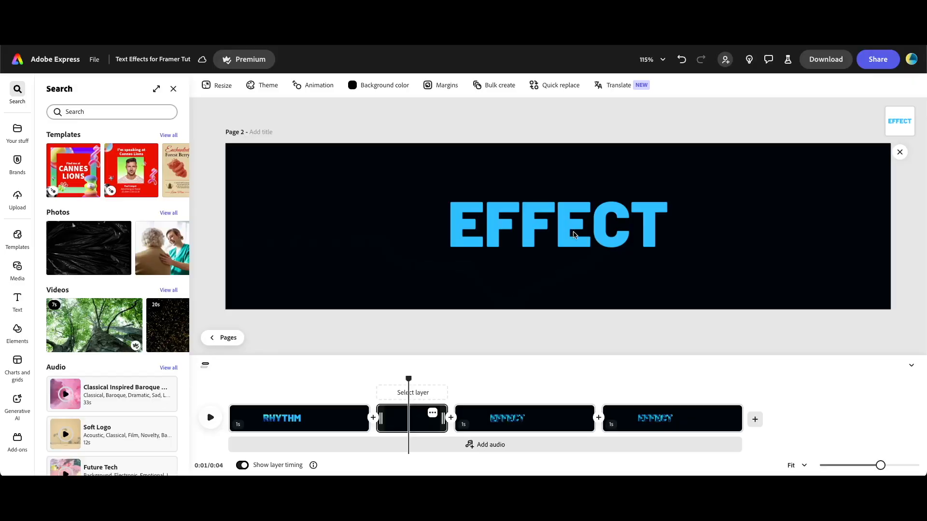
Step: Change the plain blue EFFECT text in the second scene to RHYTHM and center it horizontally on the page
double_click(574, 236)
text(RHYTHM)
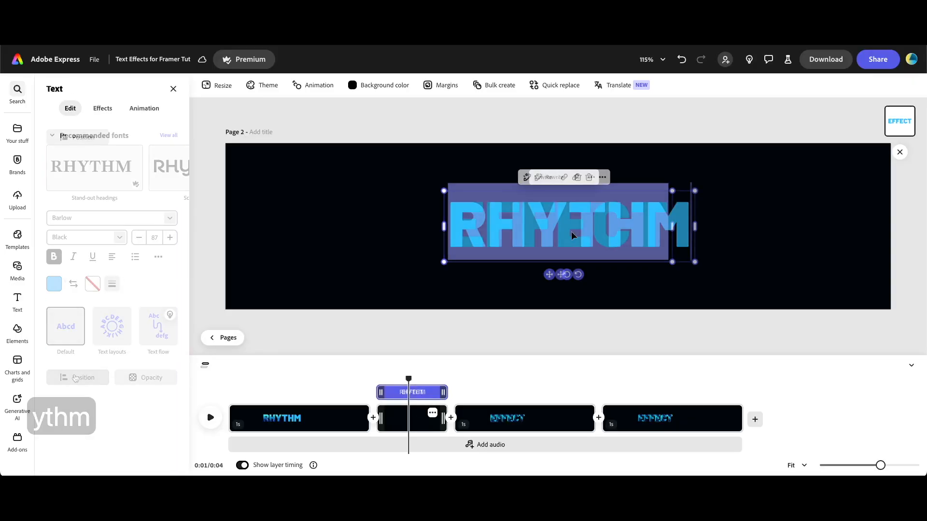
click(78, 378)
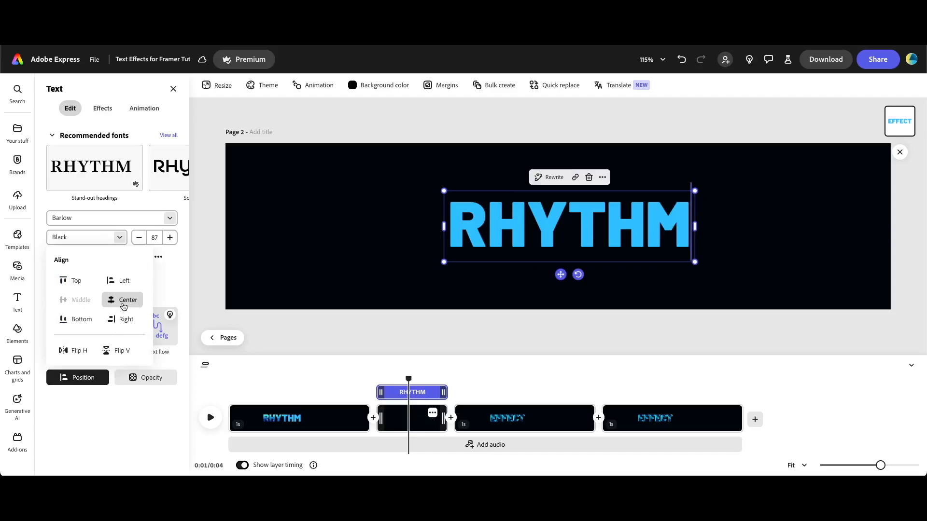
click(124, 304)
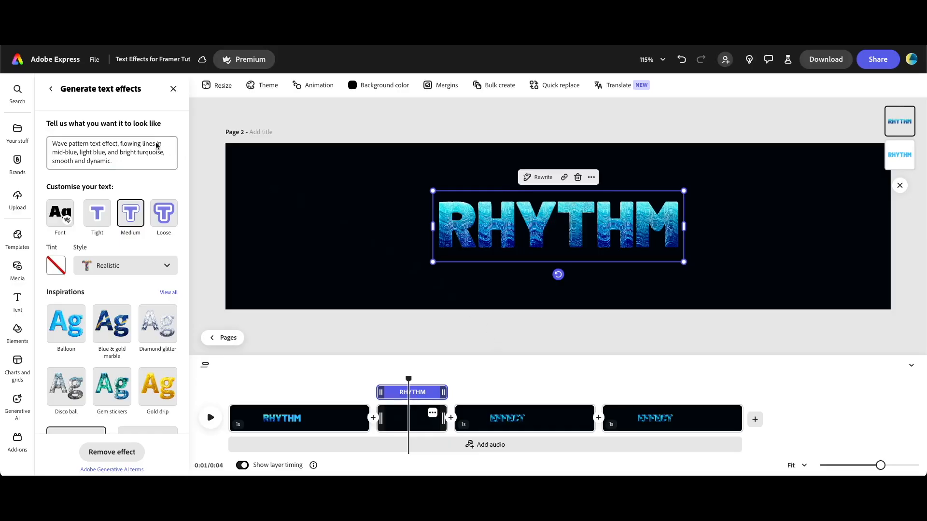
Step: Remove all animations from the second scene's textured RHYTHM text and copy that text
click(51, 91)
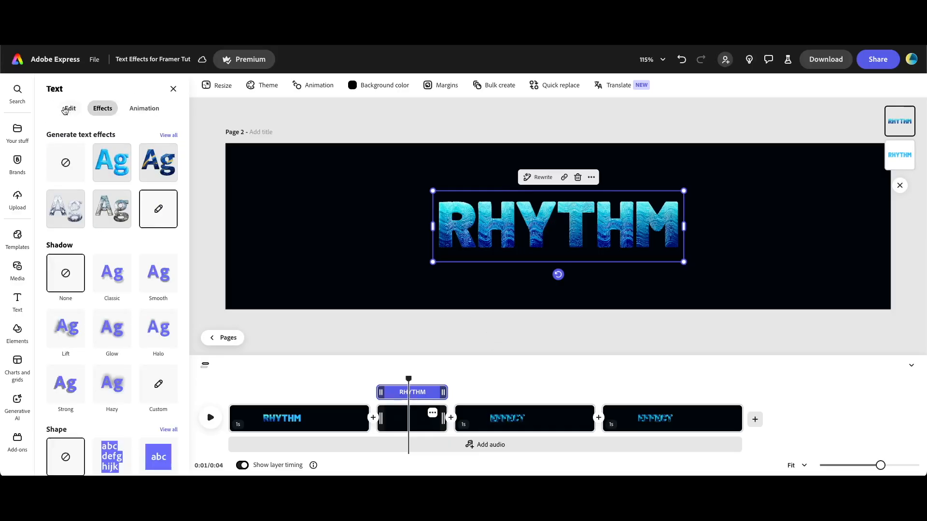
click(147, 111)
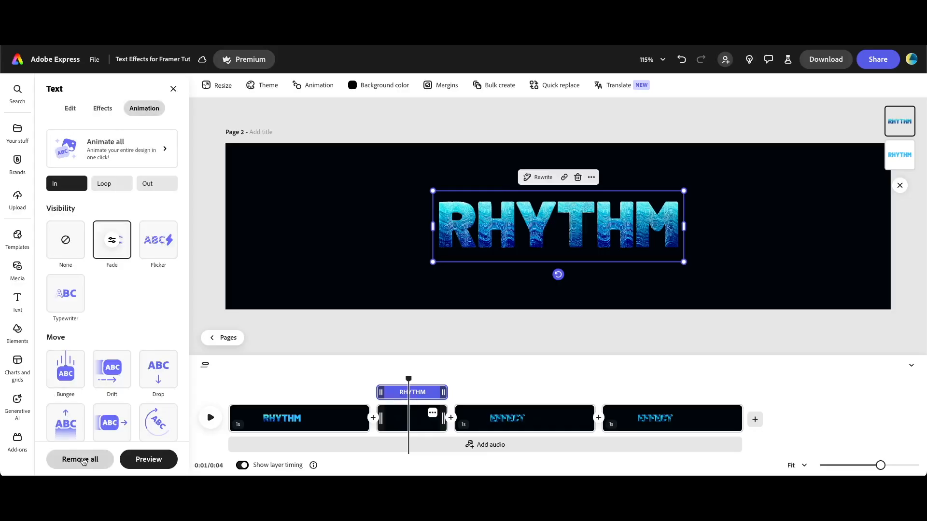
click(83, 461)
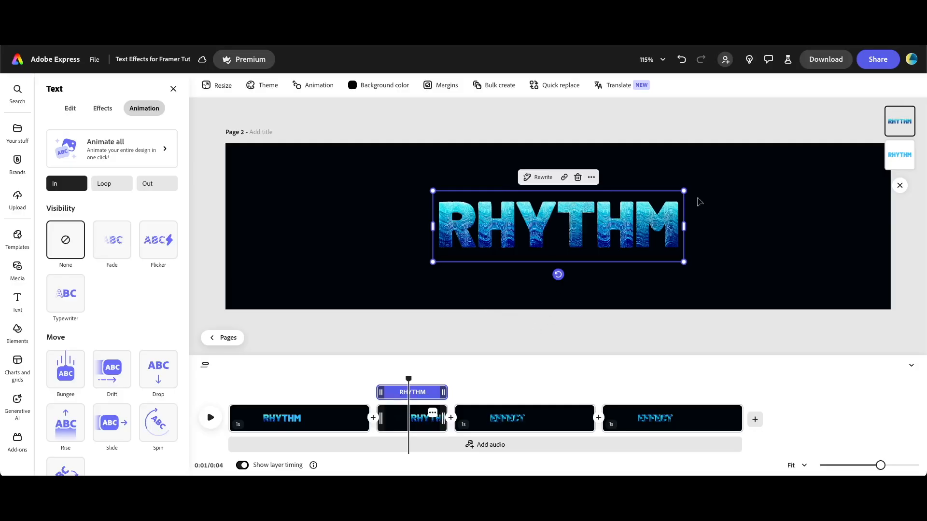
right_click(619, 225)
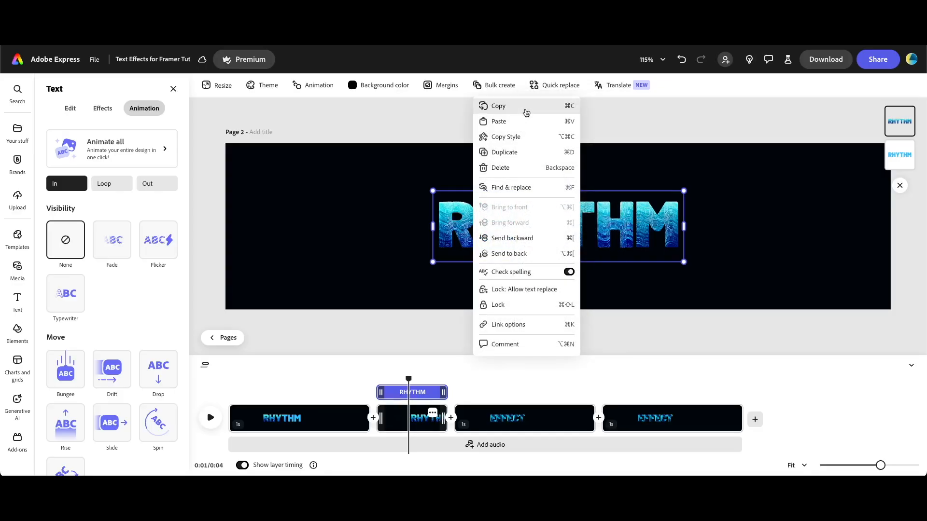
click(526, 107)
Step: Delete the textured EFFECT text from the third scene, keeping only the plain blue text
click(506, 380)
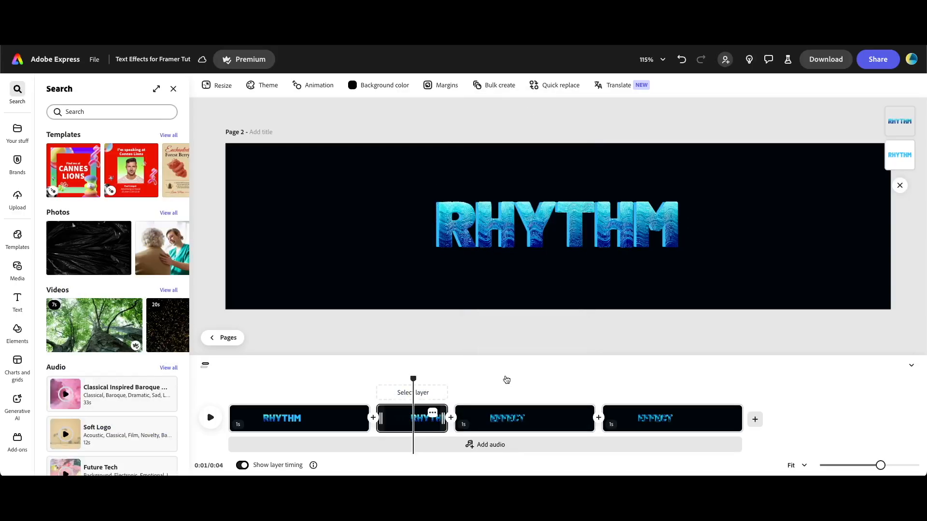
click(506, 380)
click(603, 228)
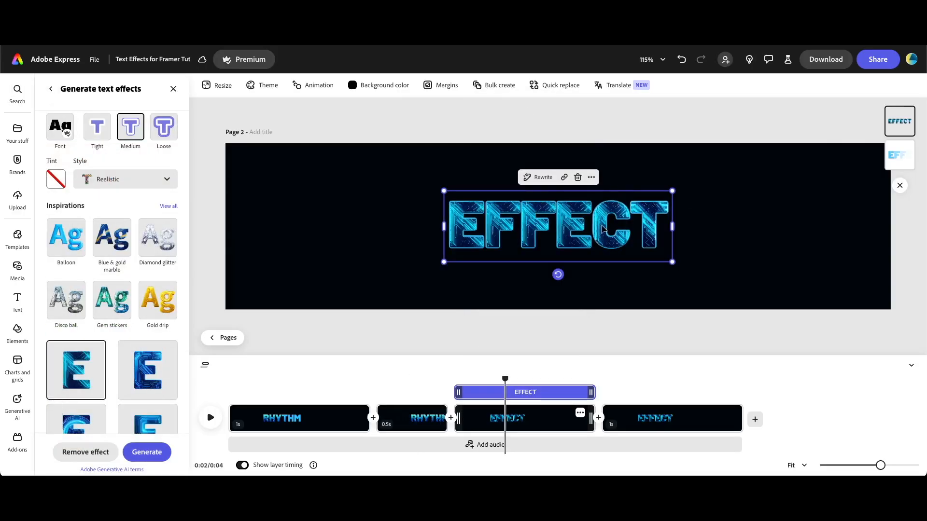
key(BackSpace)
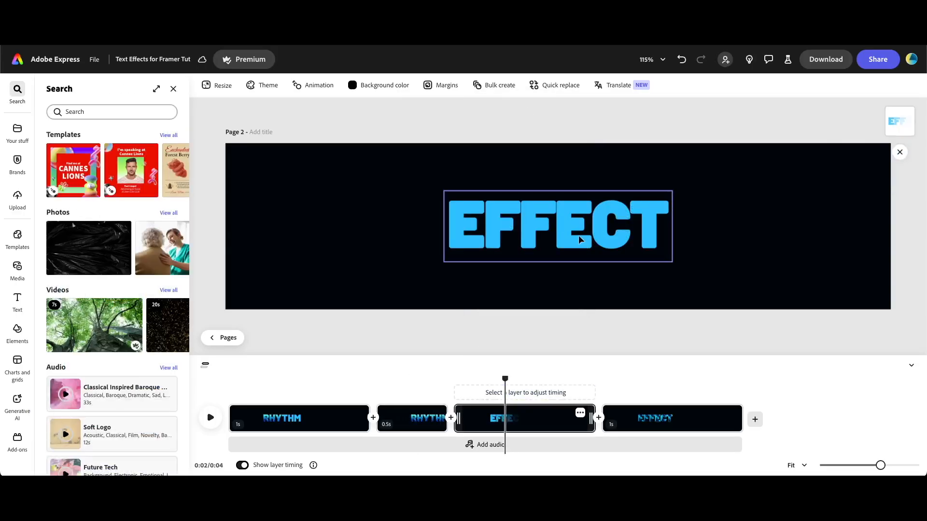
Step: Change the plain blue EFFECT text in the third scene to RHYTHM and center it horizontally on the page
double_click(581, 239)
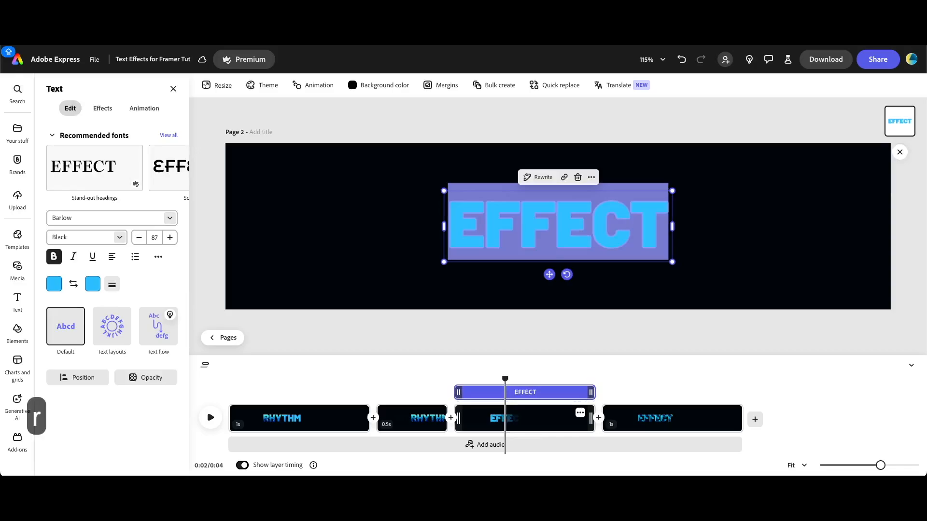
text(RHYTHM)
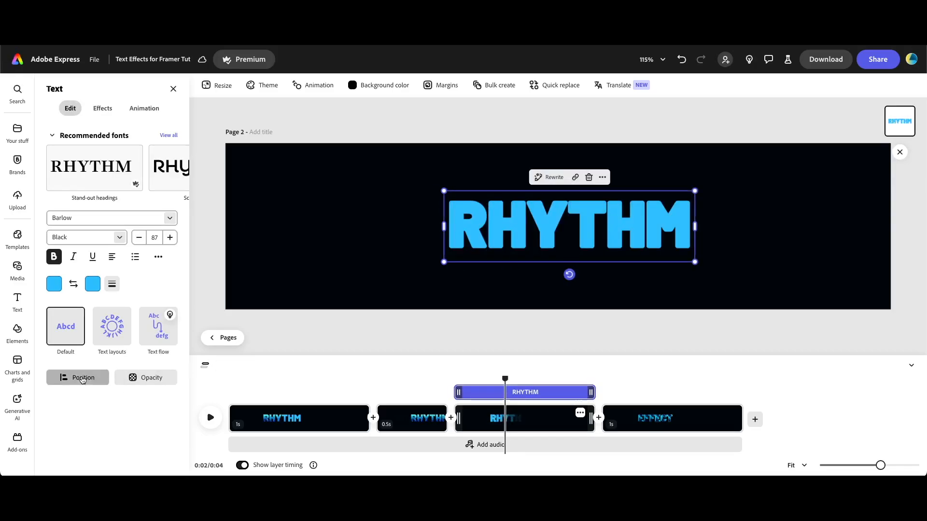
click(83, 380)
click(125, 300)
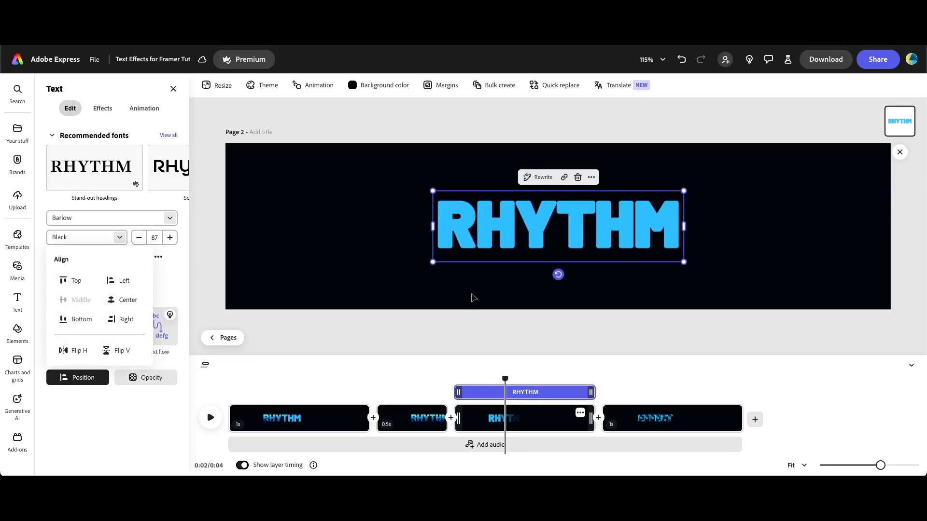
click(482, 302)
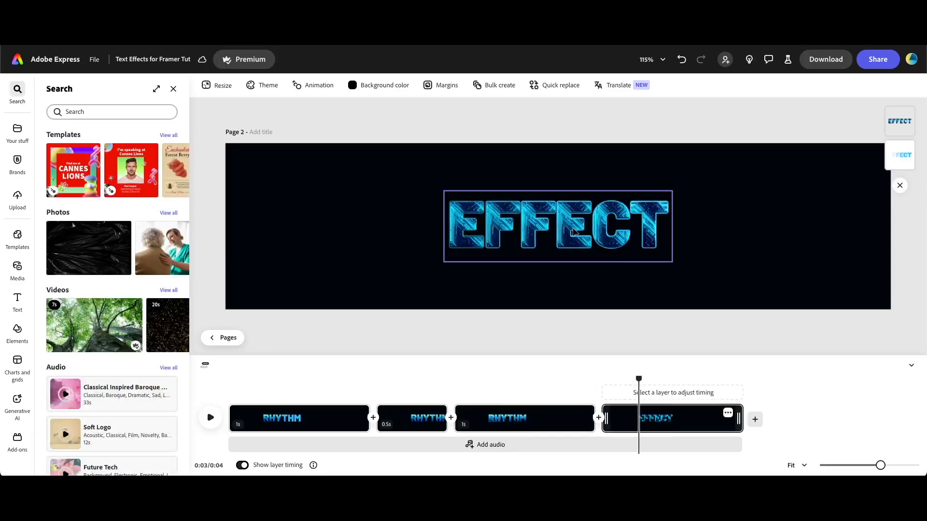
Step: In the fourth scene, delete the textured EFFECT text and replace the plain EFFECT text with RHYTHM, centered horizontally on the page
click(575, 231)
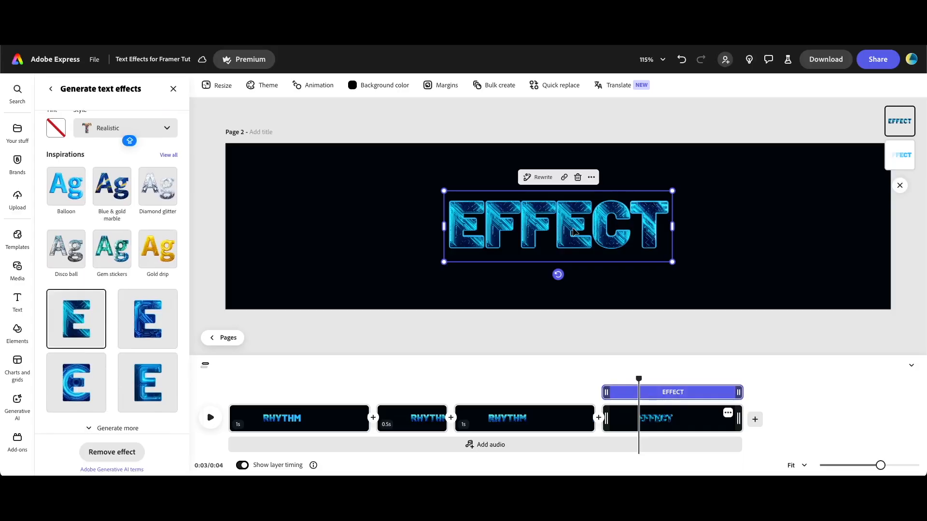
key(Delete)
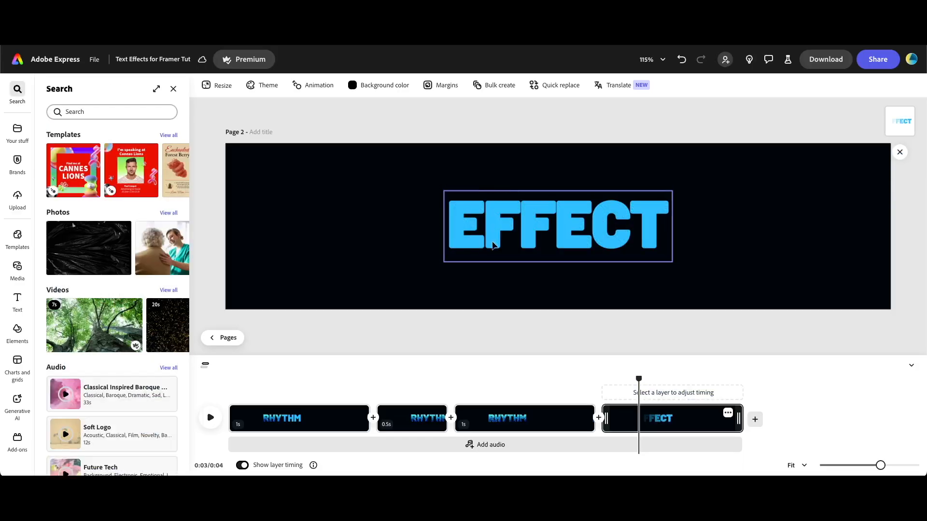
click(547, 239)
double_click(545, 236)
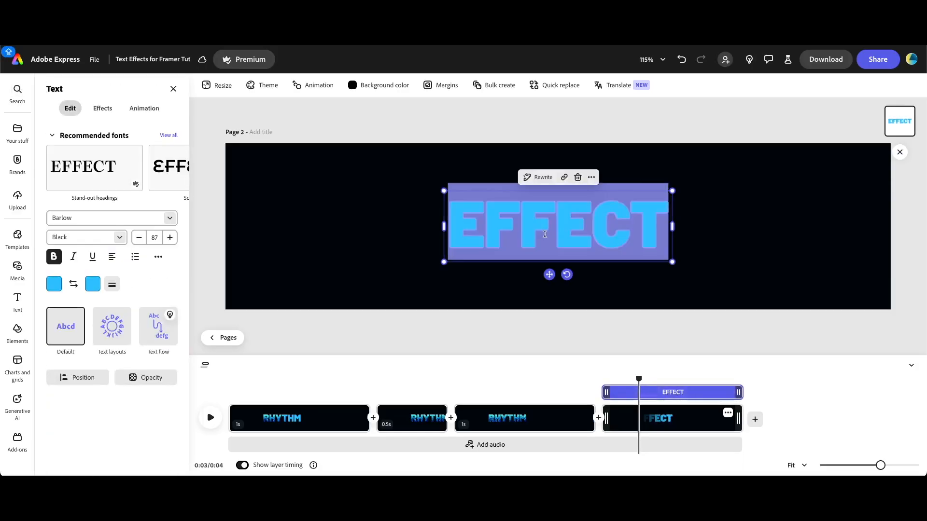
text(rhythm)
key(Escape)
click(77, 377)
click(124, 298)
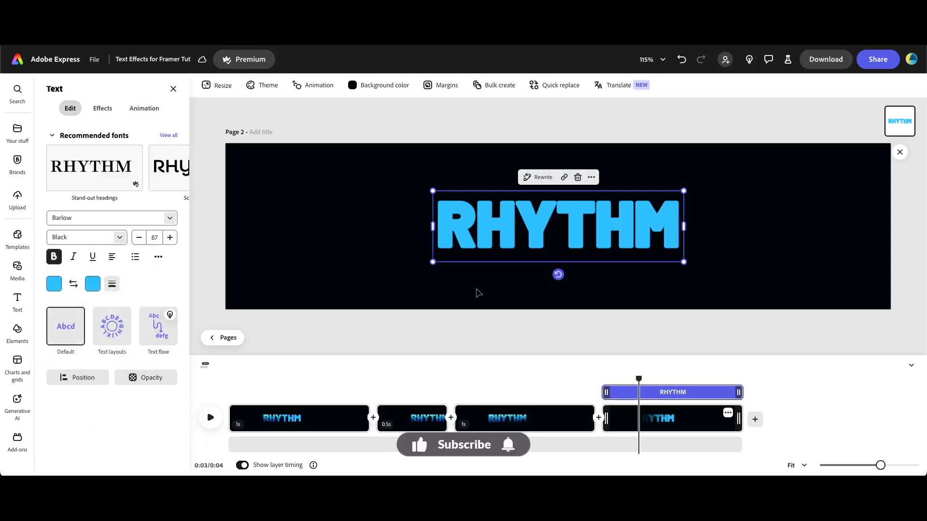
Step: Paste the textured RHYTHM text over the plain text in the fourth scene and play back the whole video
key(super+v)
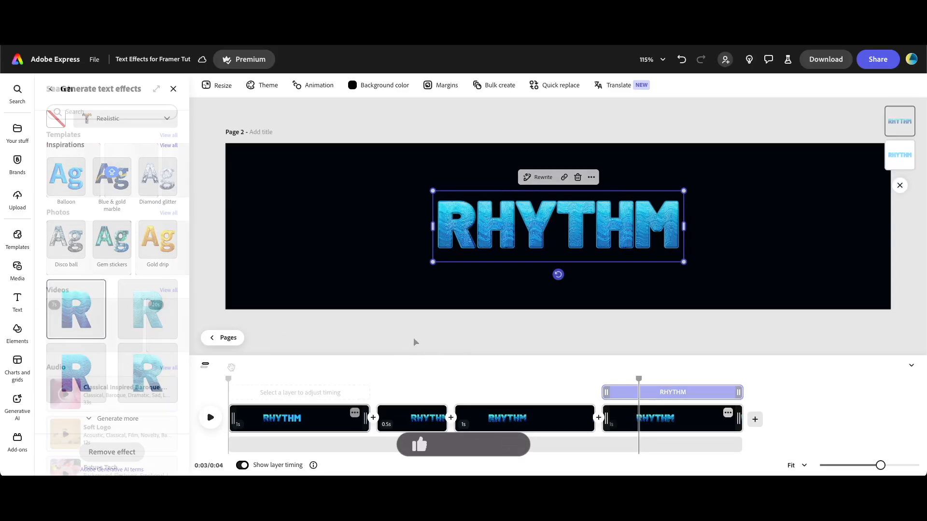
key(space)
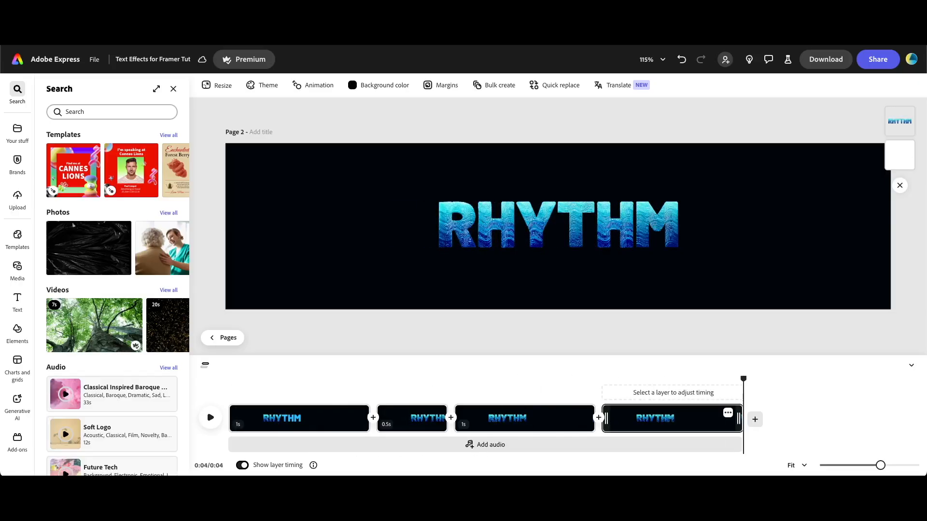
key(space)
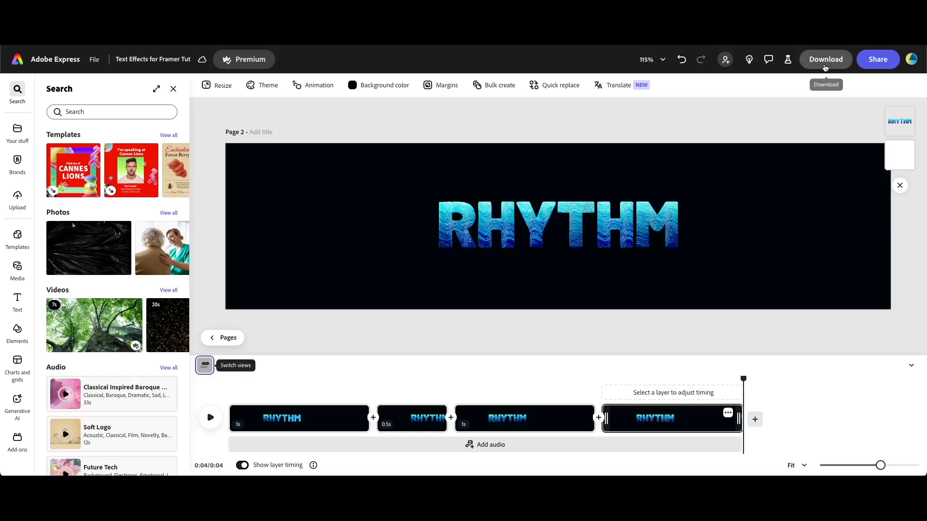
Step: Open the download options for the finished RHYTHM video
click(825, 63)
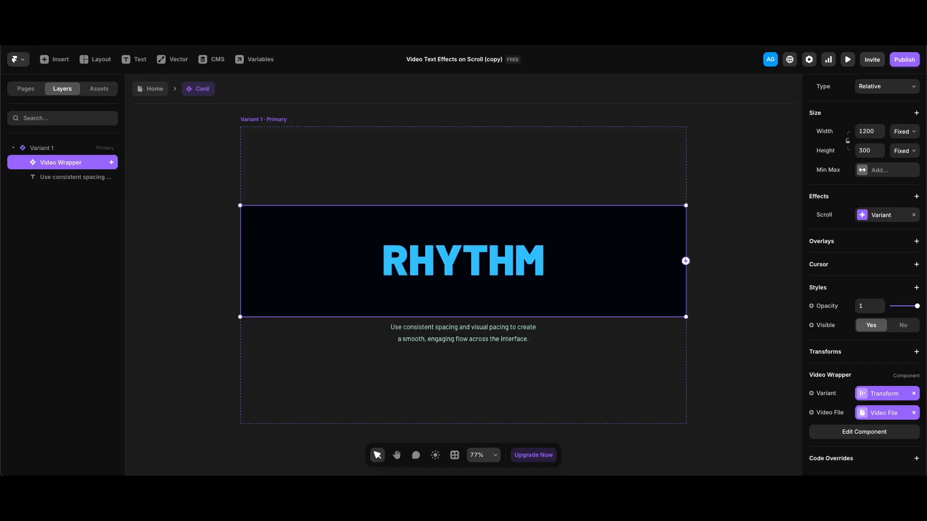
Step: Preview the Framer page and examine how its text videos play on scroll, down to the footer and its back-to-top link
key(super+p)
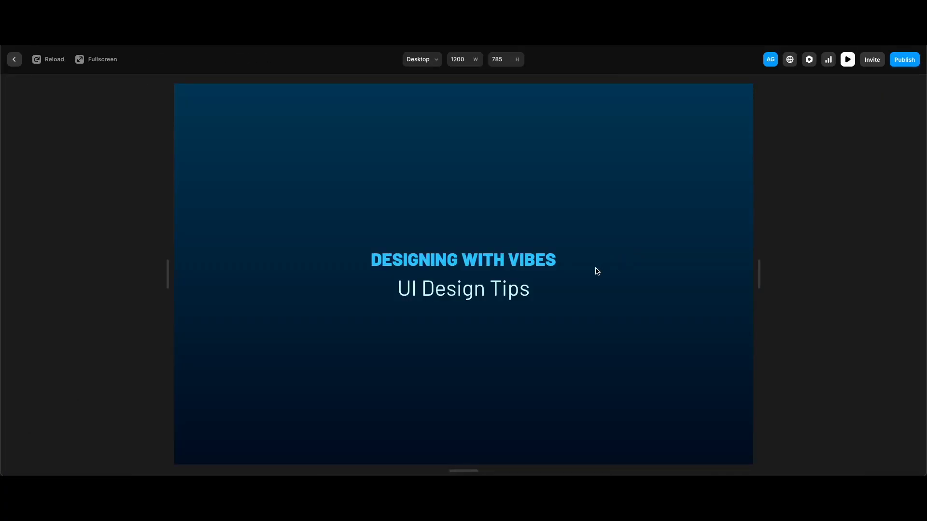
scroll(597, 271, down, 10)
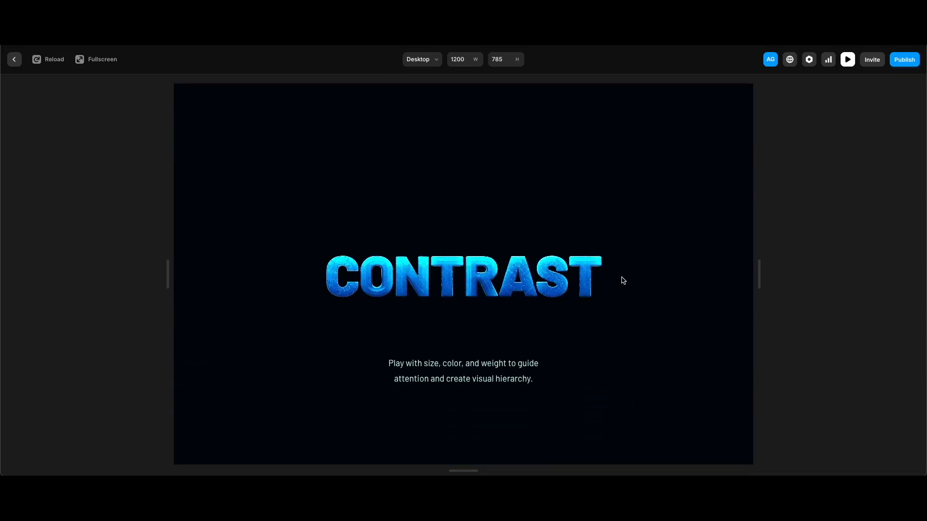
scroll(623, 281, down, 7)
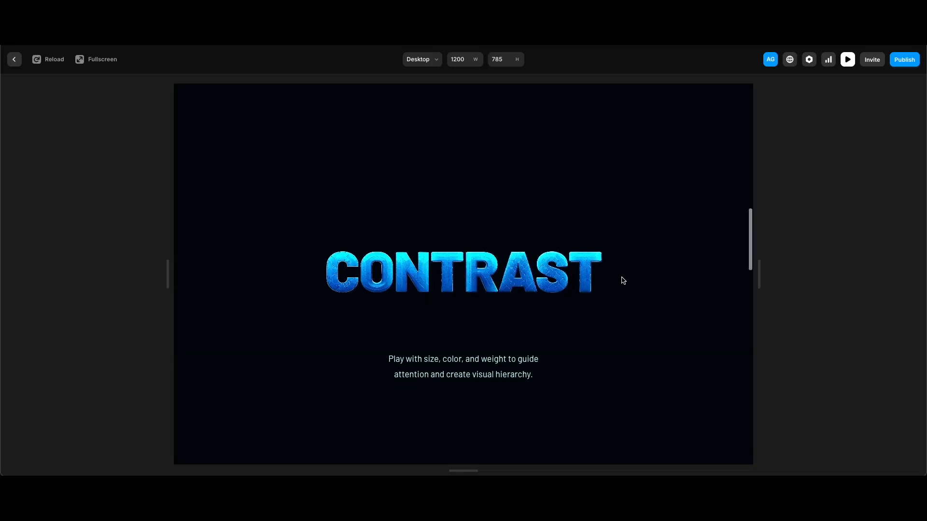
scroll(623, 280, down, 3)
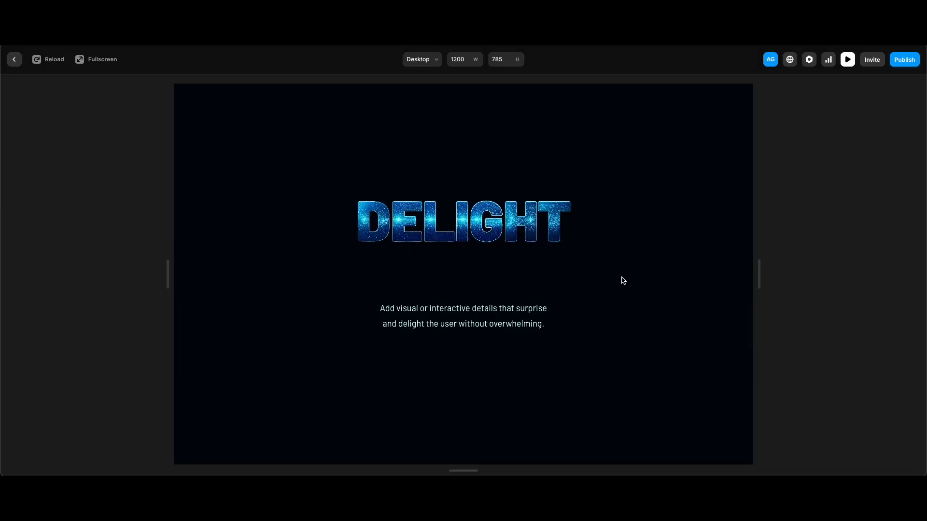
scroll(622, 280, down, 10)
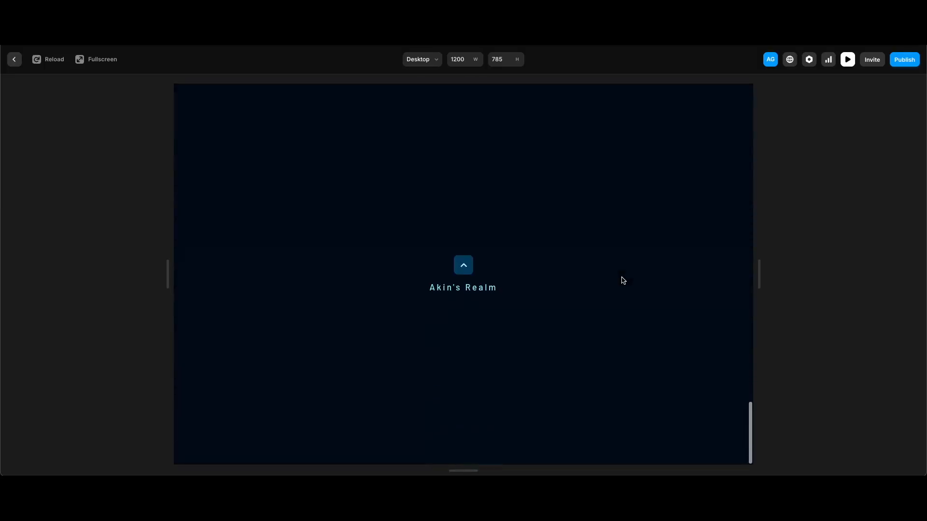
click(466, 267)
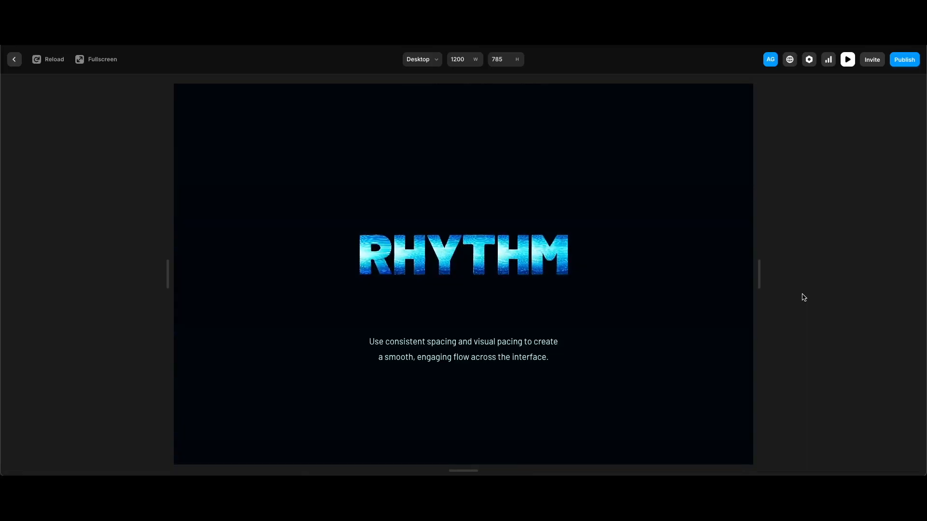